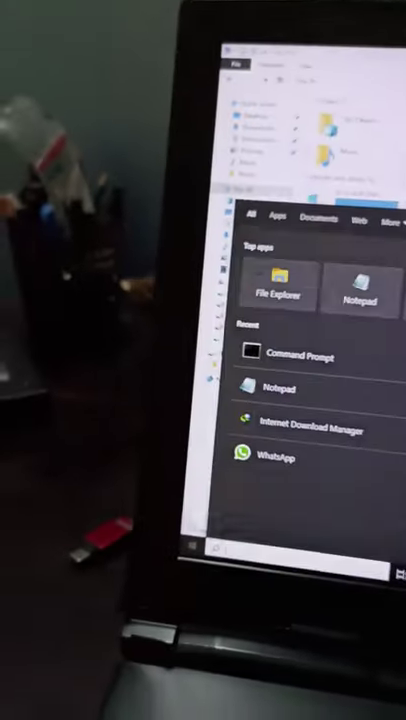
text(dis)
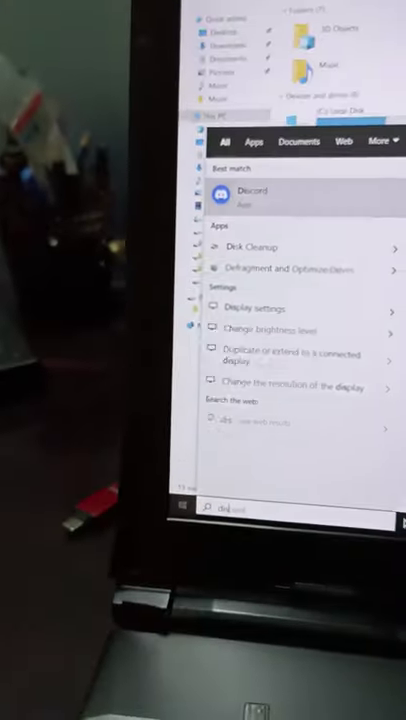
text(kpa)
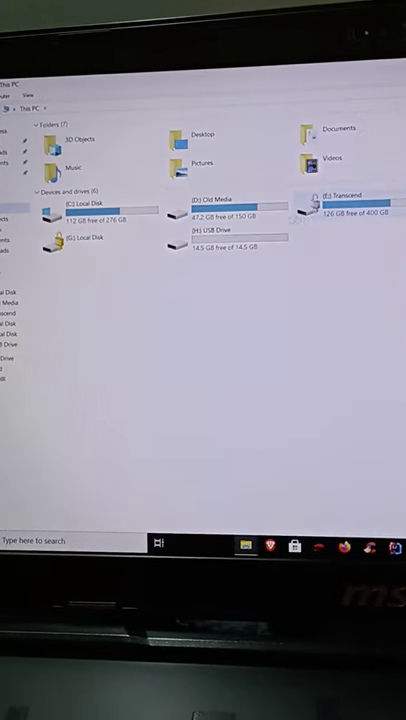
Rename the H: USB drive in This PC to 'sandisk'.
right_click(273, 237)
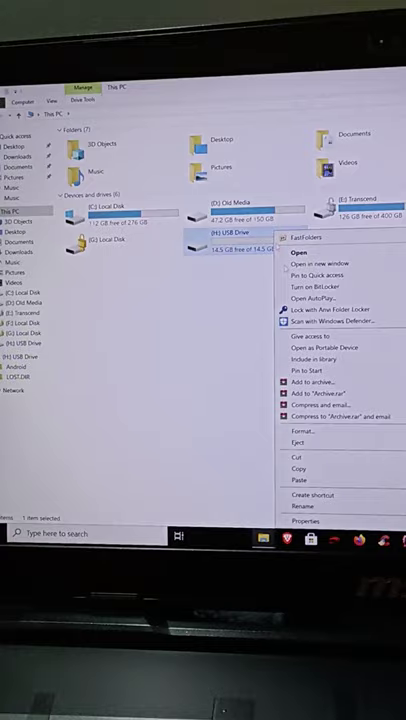
click(377, 517)
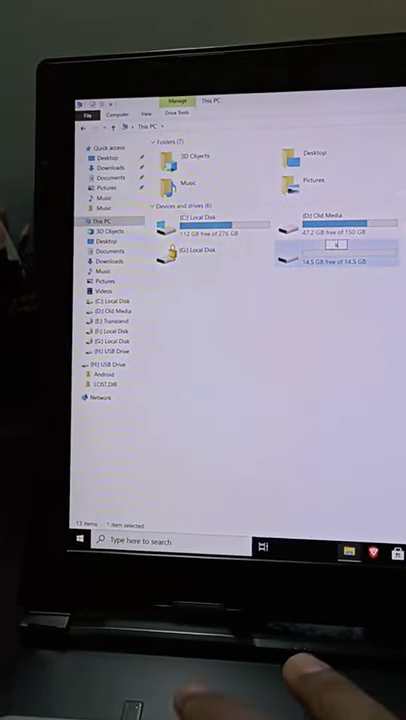
text(sandisk)
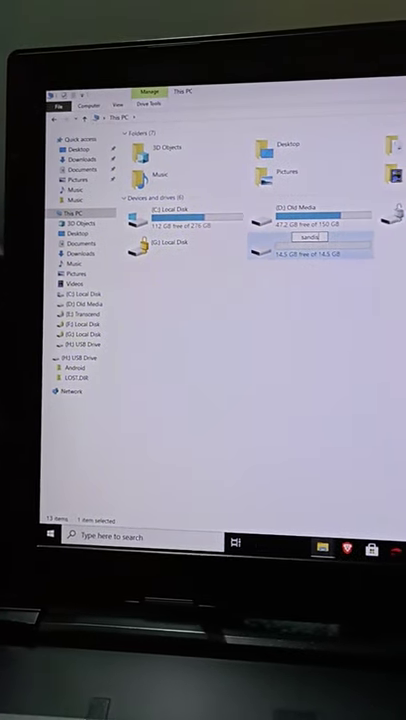
key(Return)
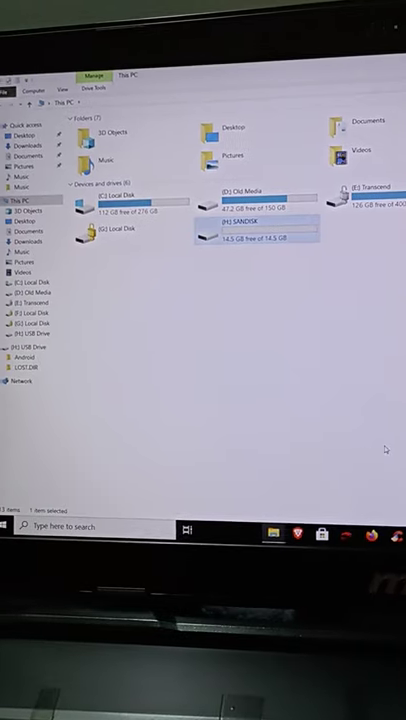
Copy the MP3s from Music > New folder to SANDISK, then delete its Android and LOST.DIR folders.
click(30, 247)
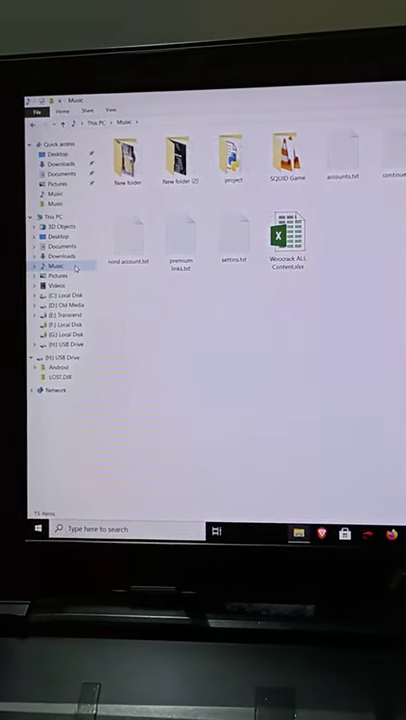
double_click(165, 165)
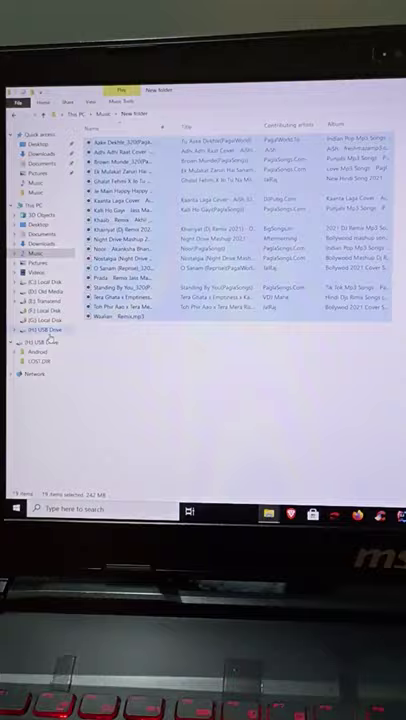
click(55, 336)
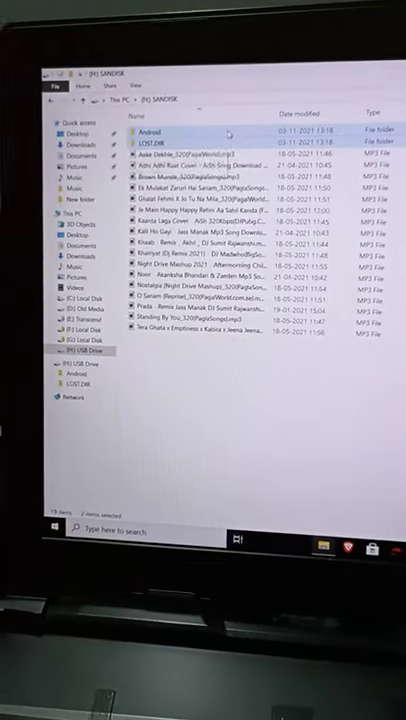
key(Delete)
key(Return)
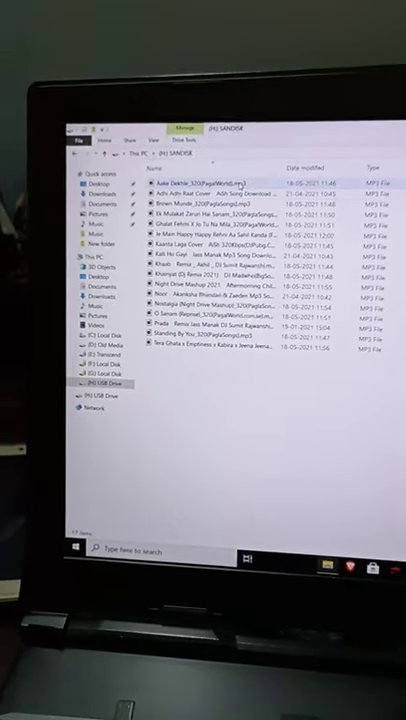